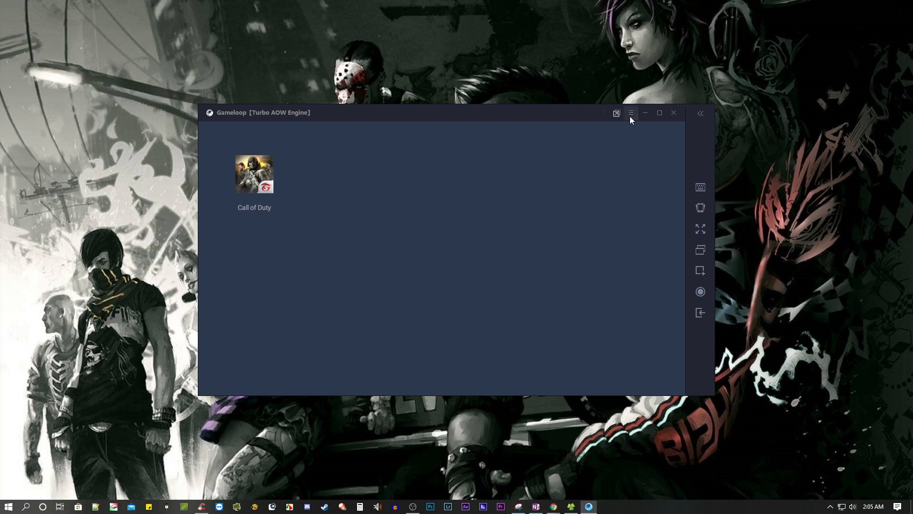
# Step: Open Gameloop's Setting Center and switch to the Engine page
pyautogui.click(635, 214)
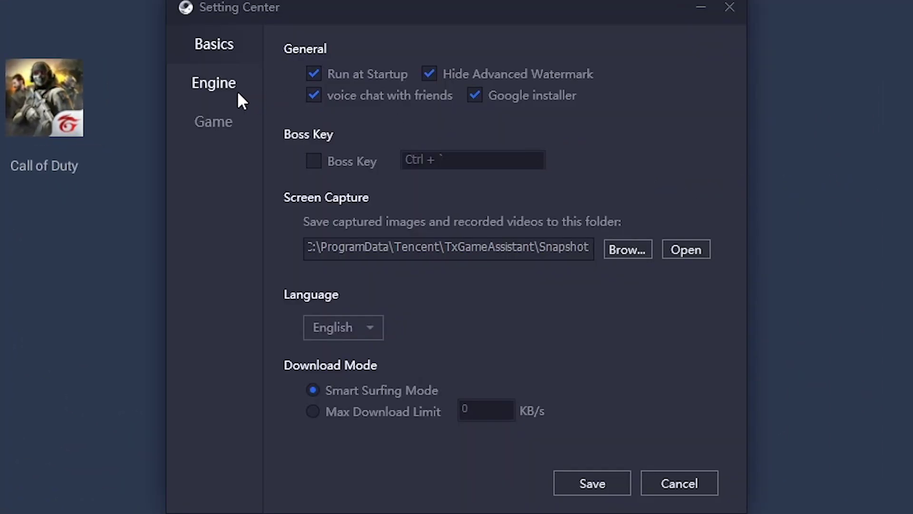
pyautogui.click(238, 94)
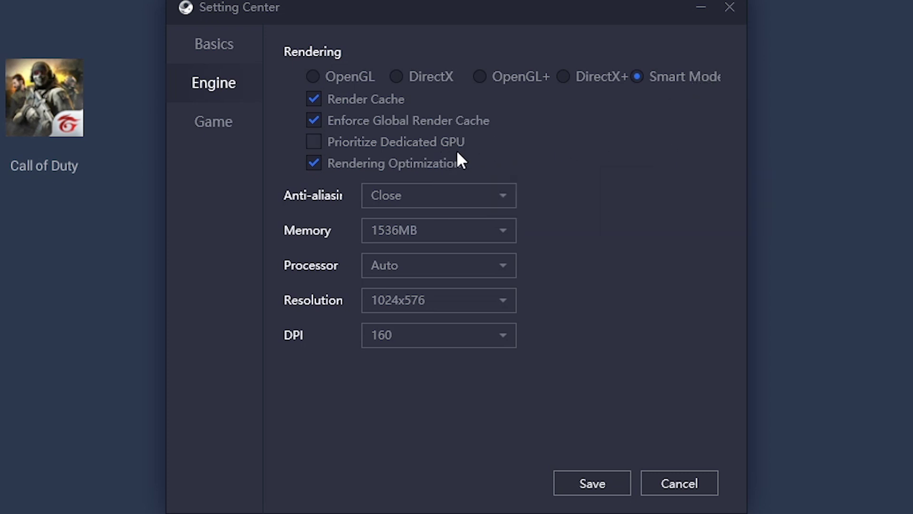
# Step: Enable Prioritize Dedicated GPU, keep anti-aliasing on Close, and choose 4096MB memory
pyautogui.moveTo(451, 140)
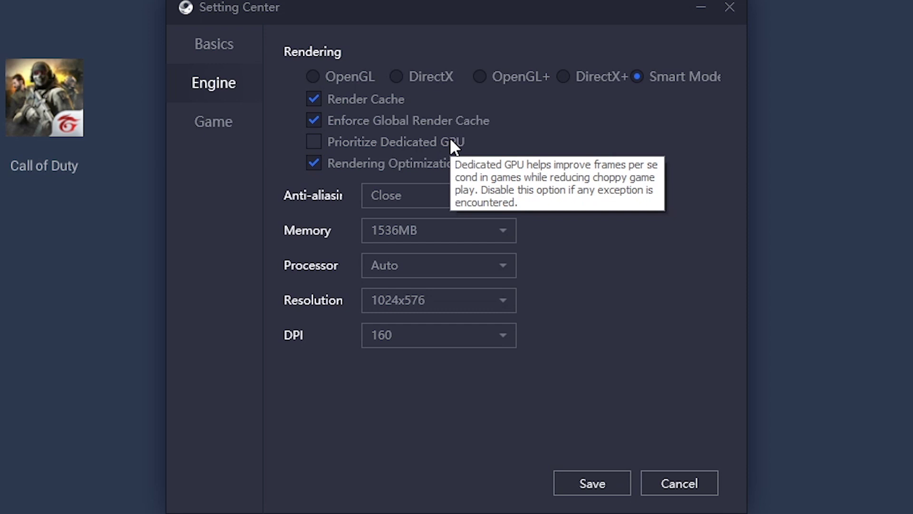
pyautogui.click(452, 144)
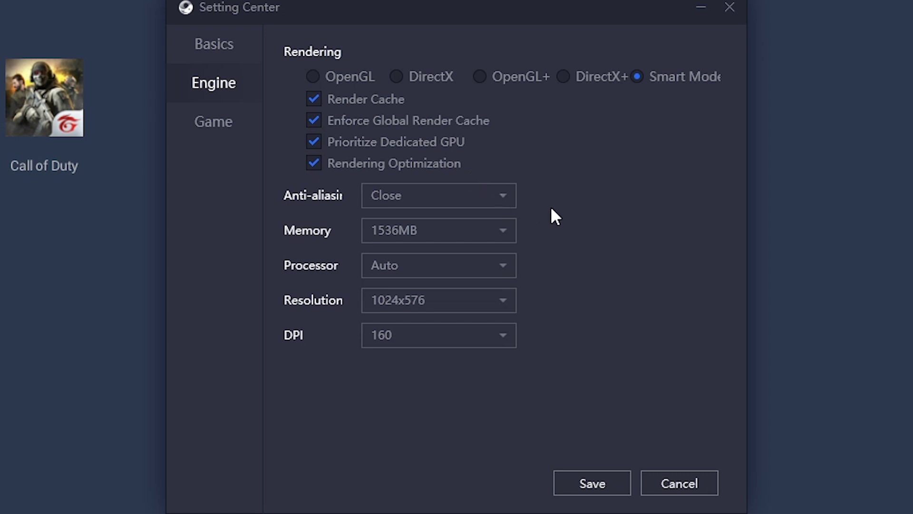
pyautogui.click(501, 206)
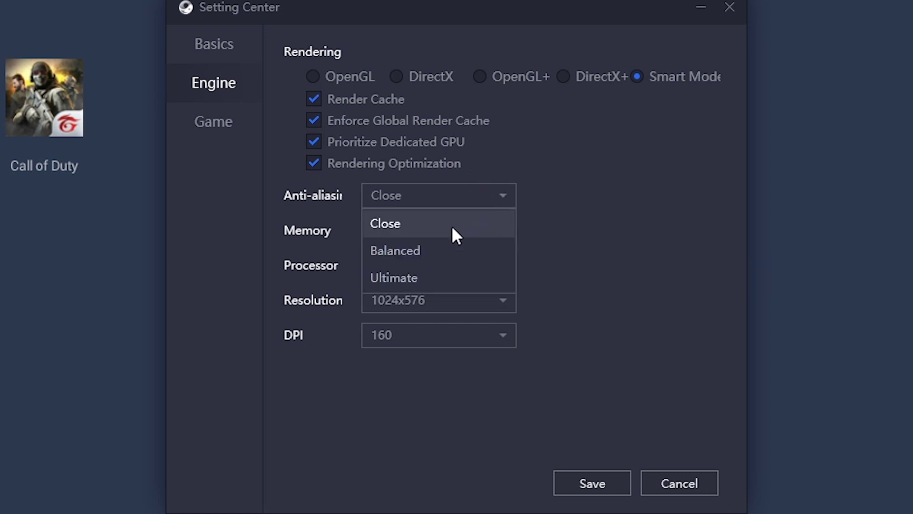
pyautogui.click(388, 226)
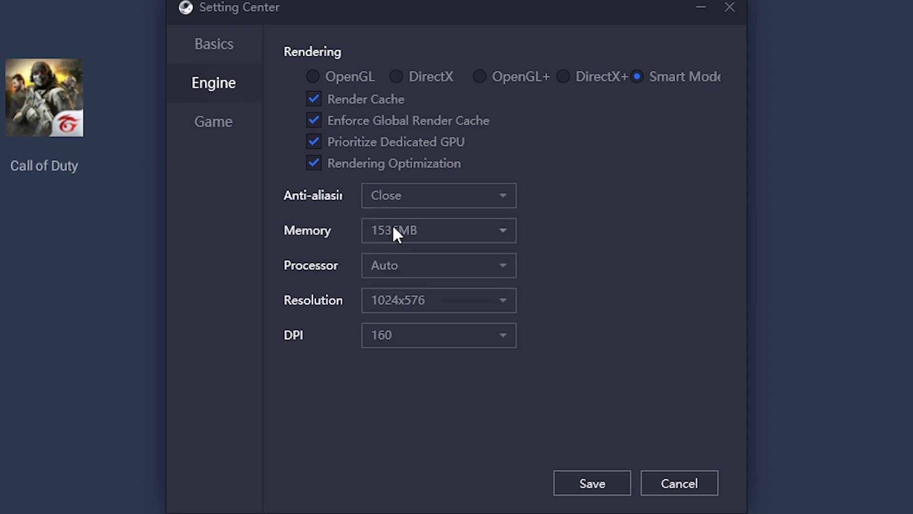
pyautogui.click(505, 238)
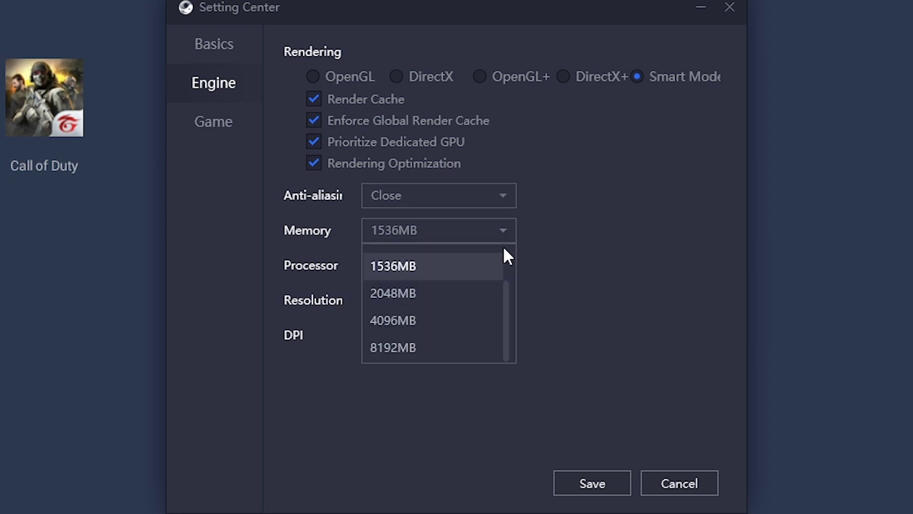
pyautogui.moveTo(504, 284); pyautogui.dragTo(492, 317)
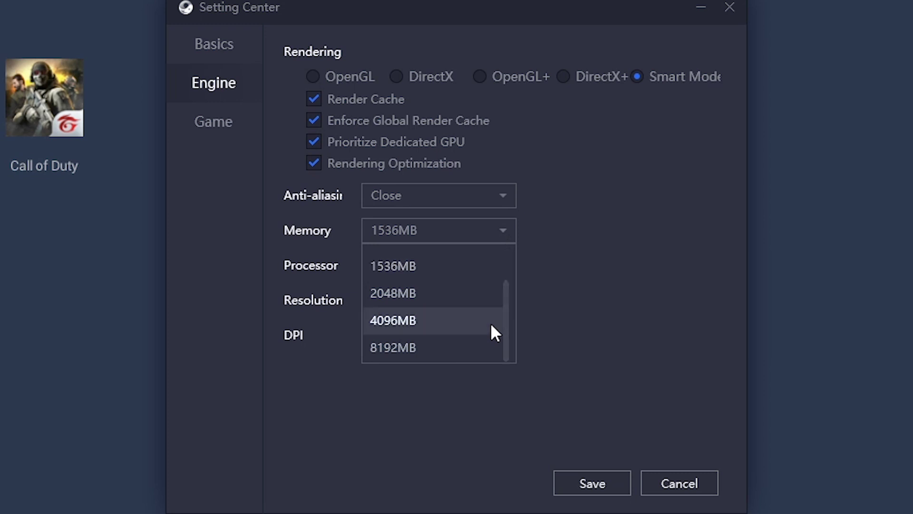
pyautogui.click(434, 327)
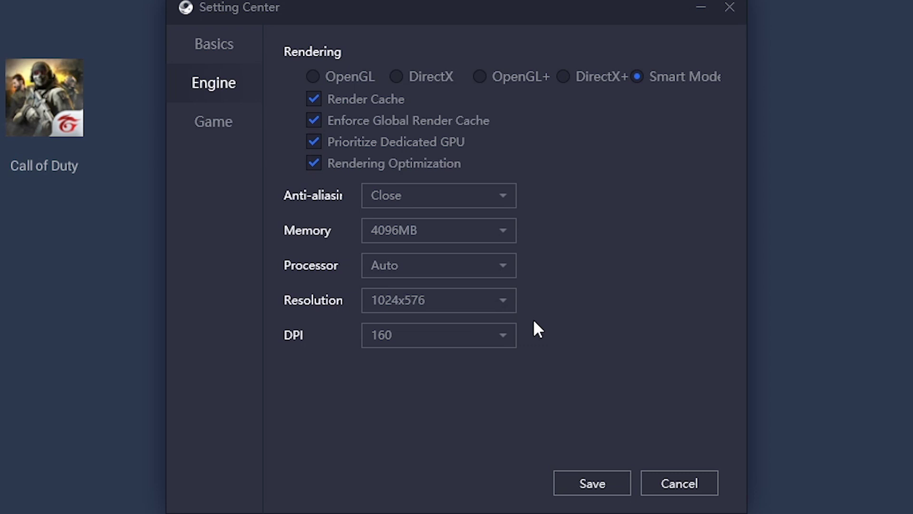
# Step: Give the emulator 8 processor cores
pyautogui.click(498, 267)
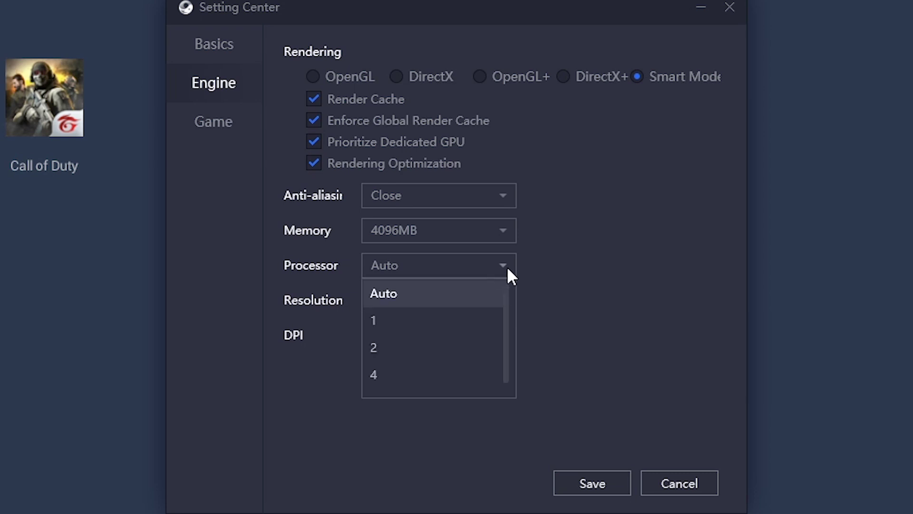
pyautogui.moveTo(508, 279); pyautogui.dragTo(508, 310)
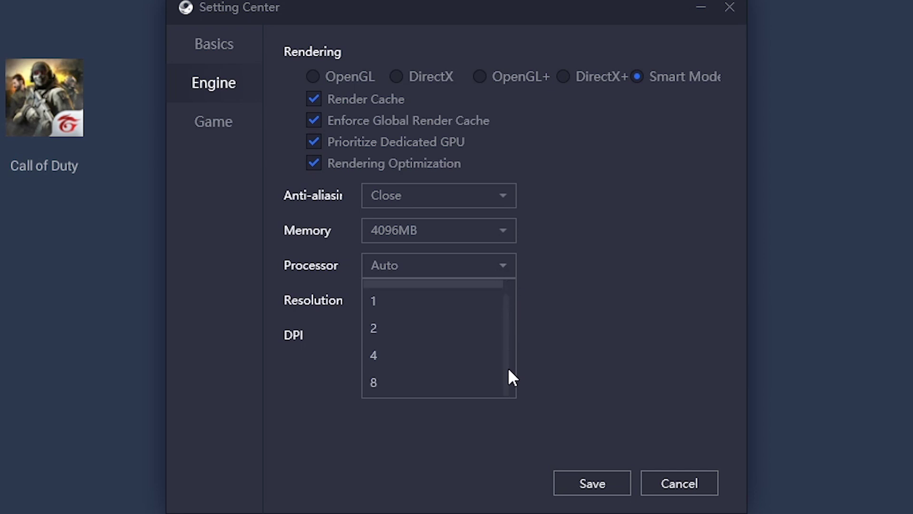
pyautogui.click(481, 384)
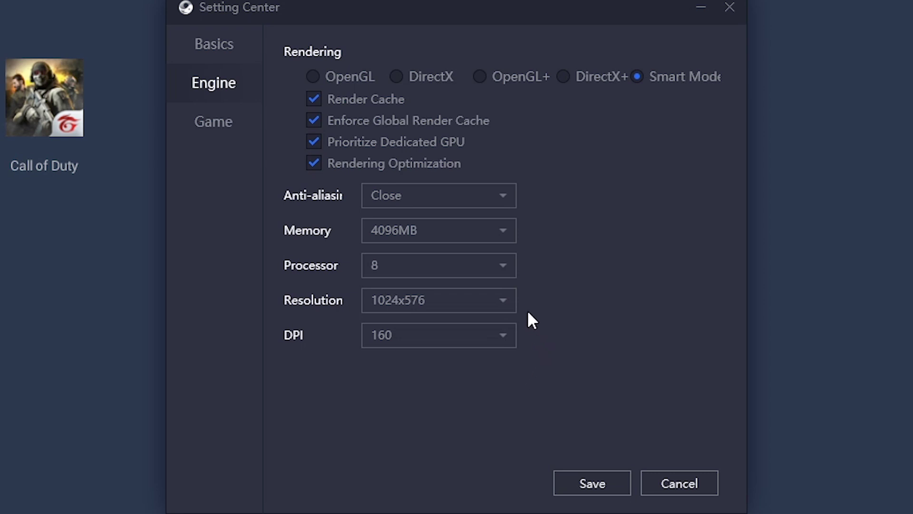
# Step: Keep 1024x576 resolution and 160 DPI, then switch to the Call Of Duty:Mobile game settings
pyautogui.click(509, 298)
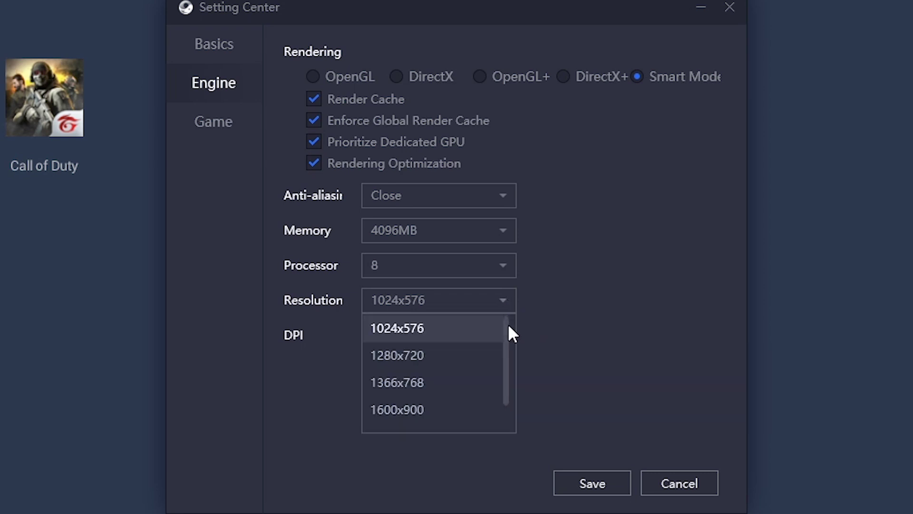
pyautogui.moveTo(508, 330); pyautogui.dragTo(509, 382)
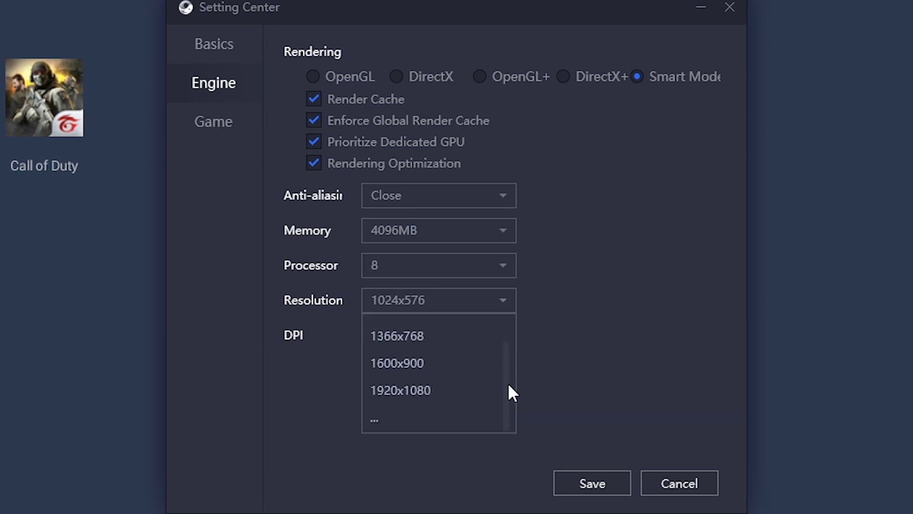
pyautogui.moveTo(507, 366); pyautogui.dragTo(504, 295)
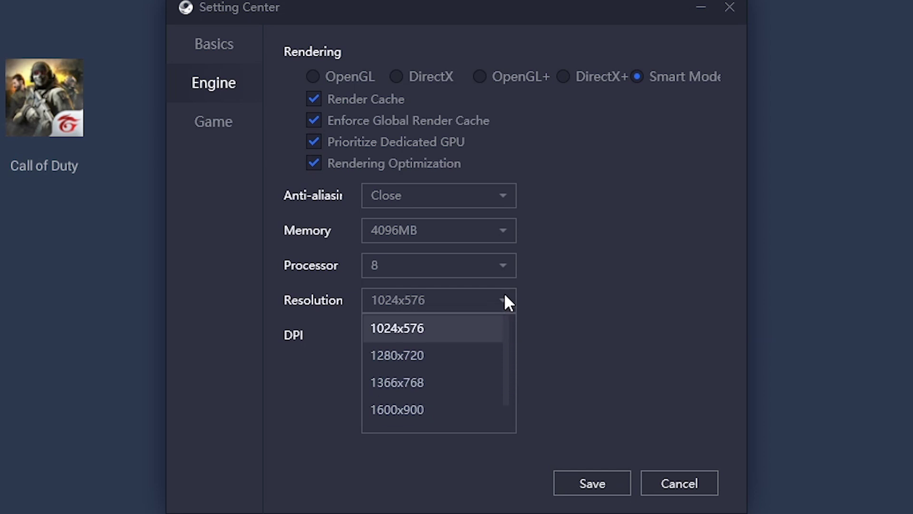
pyautogui.click(410, 333)
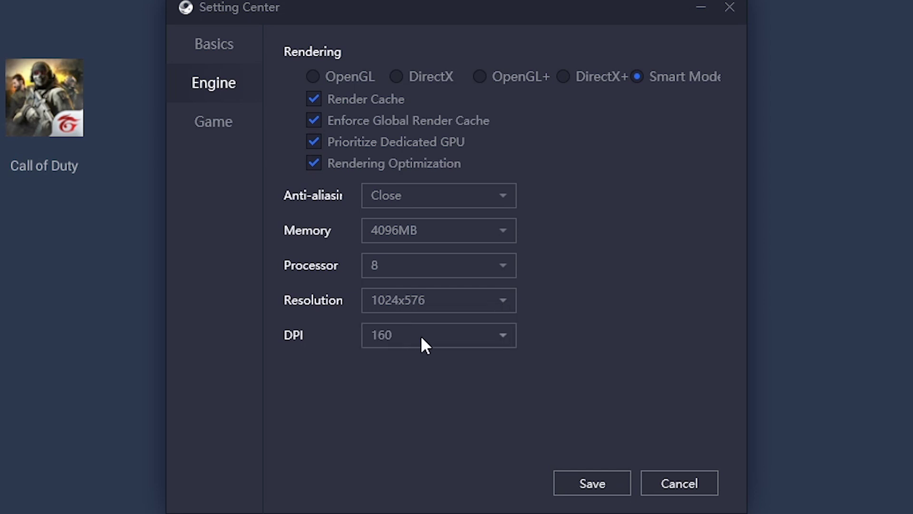
pyautogui.click(502, 343)
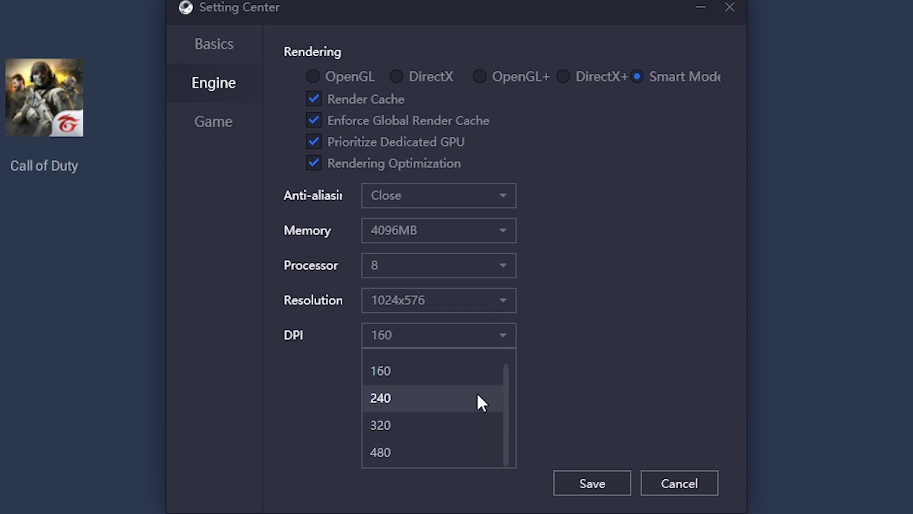
pyautogui.click(457, 376)
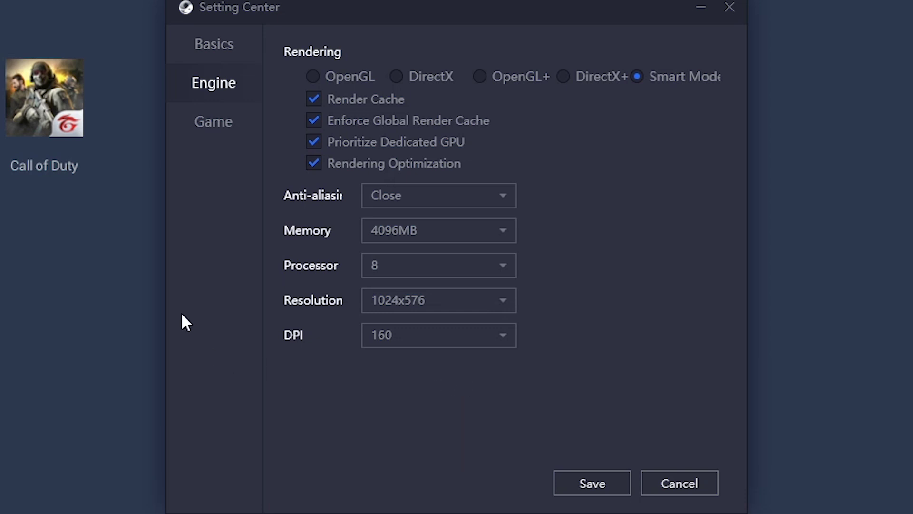
pyautogui.click(223, 133)
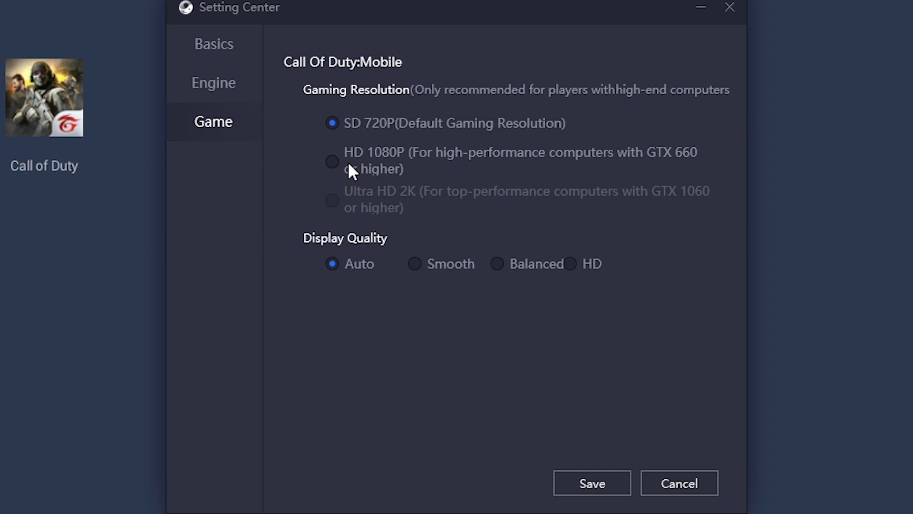
# Step: Choose HD 1080P resolution and Smooth display quality for Call Of Duty:Mobile, then save
pyautogui.click(329, 160)
pyautogui.click(430, 275)
pyautogui.click(602, 484)
# Step: Acknowledge the saved settings and quit Gameloop
pyautogui.click(596, 295)
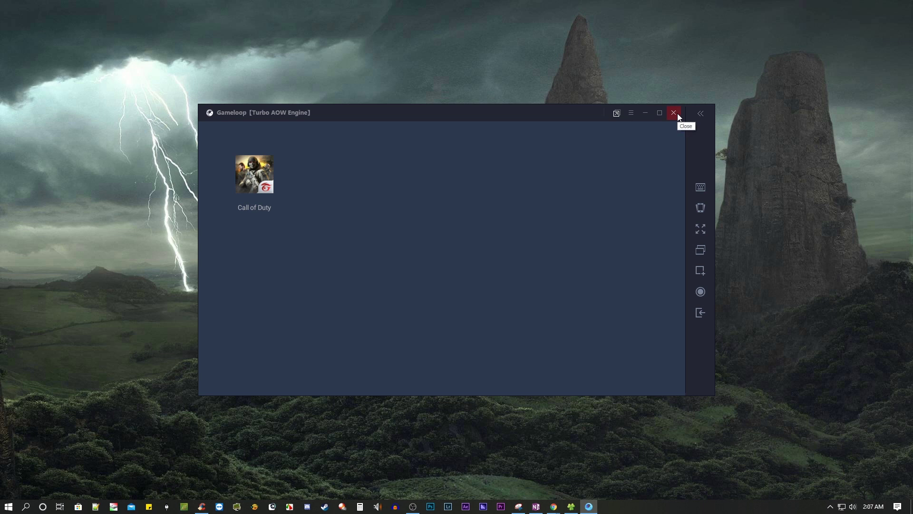
pyautogui.click(677, 114)
pyautogui.click(456, 273)
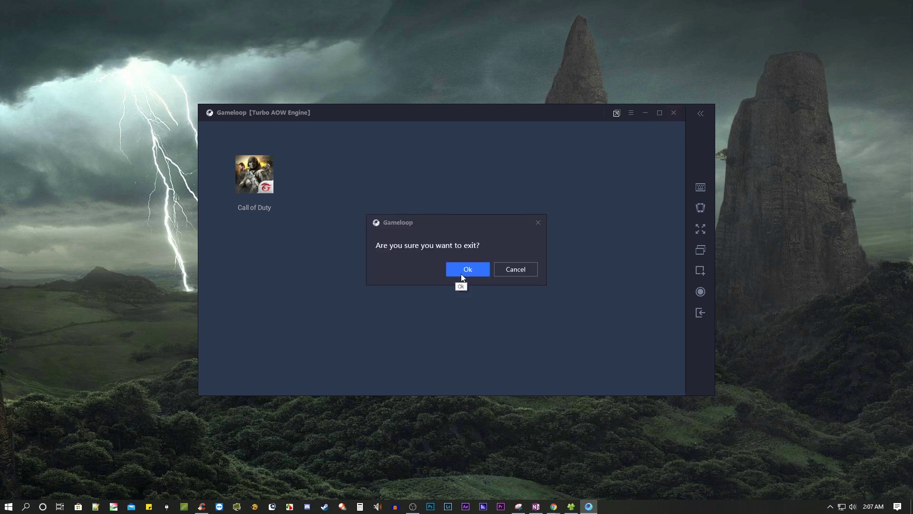
# Step: Refresh the desktop and relaunch Gameloop from the taskbar
pyautogui.rightClick(464, 273)
pyautogui.click(506, 298)
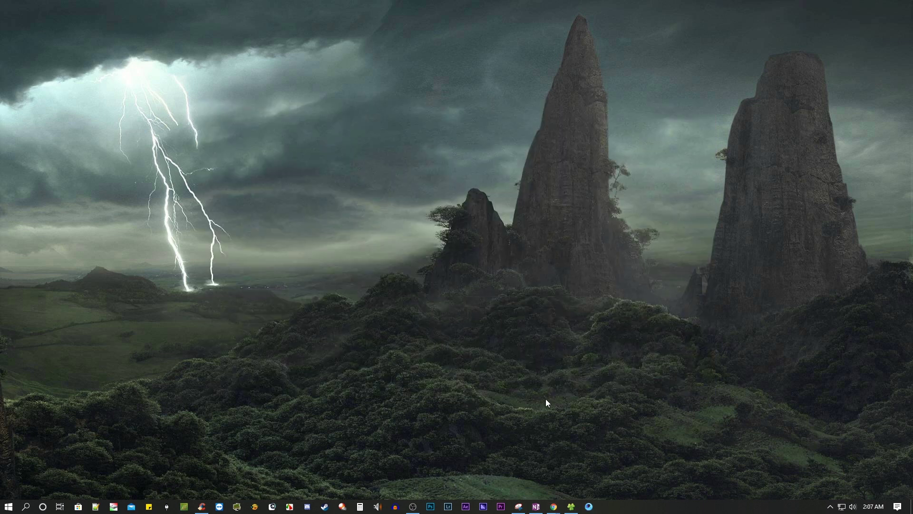
pyautogui.click(589, 506)
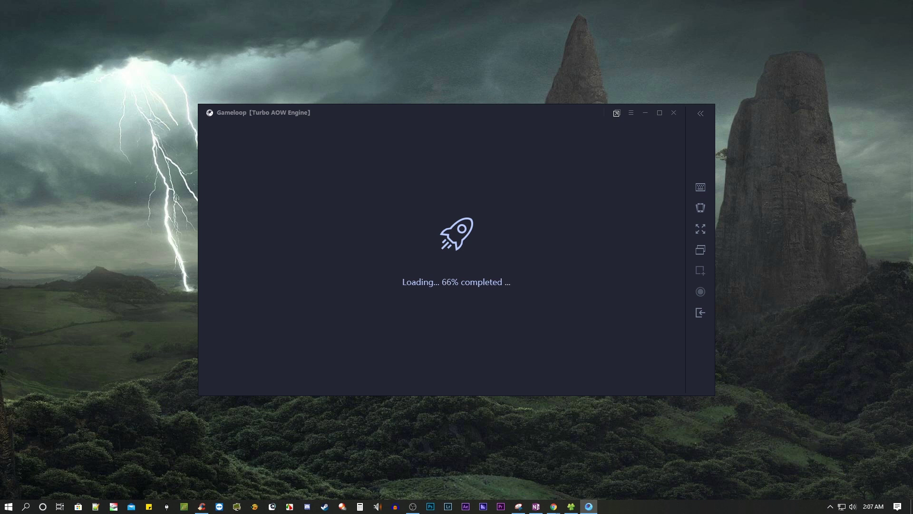
# Step: Launch Call of Duty from the Gameloop home screen, then bring up the taskbar menu
pyautogui.click(245, 168)
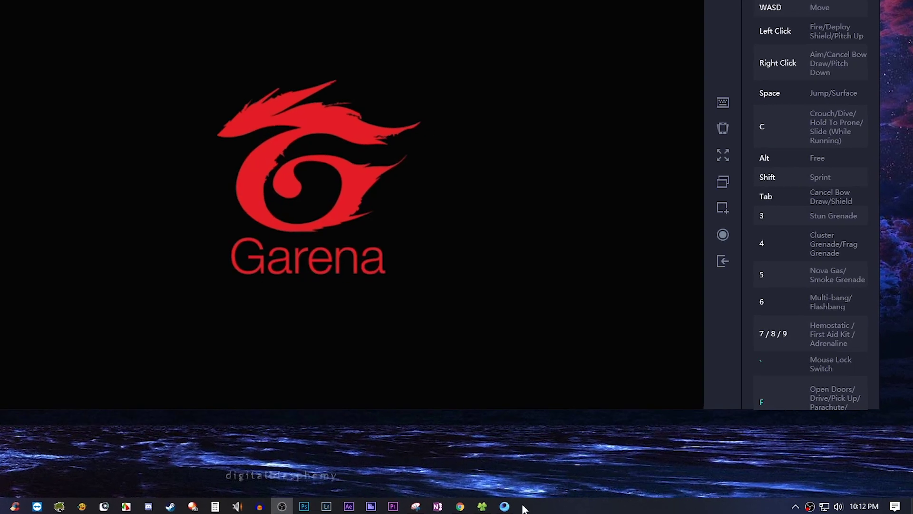
pyautogui.rightClick(607, 505)
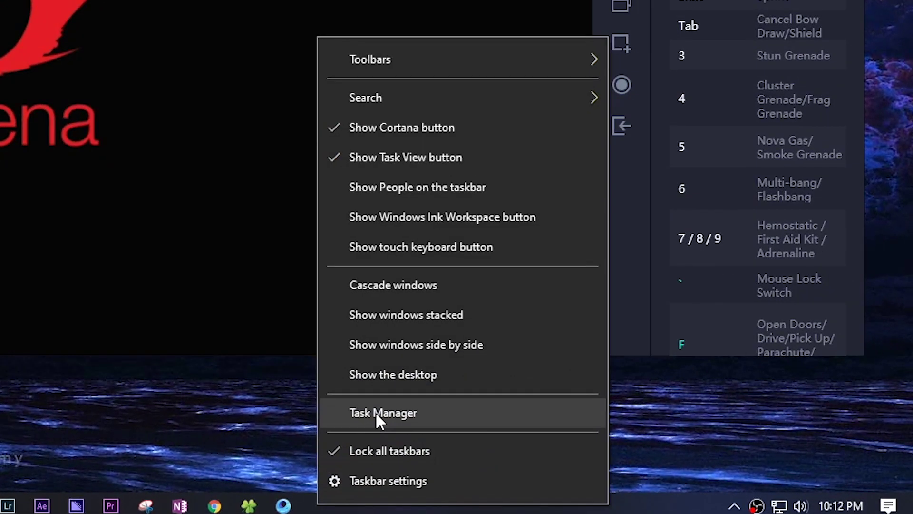
# Step: Start Task Manager, reposition it, and show the Details process list
pyautogui.click(635, 459)
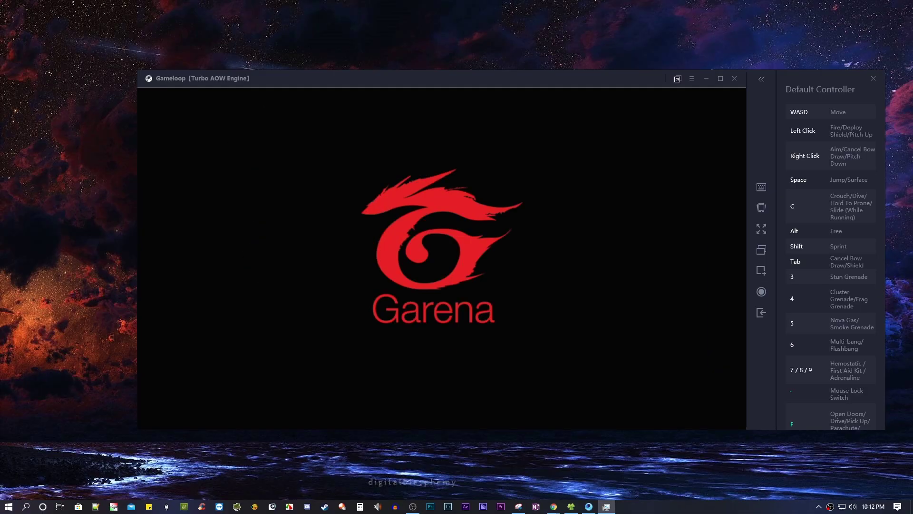
pyautogui.moveTo(415, 78); pyautogui.dragTo(605, 28)
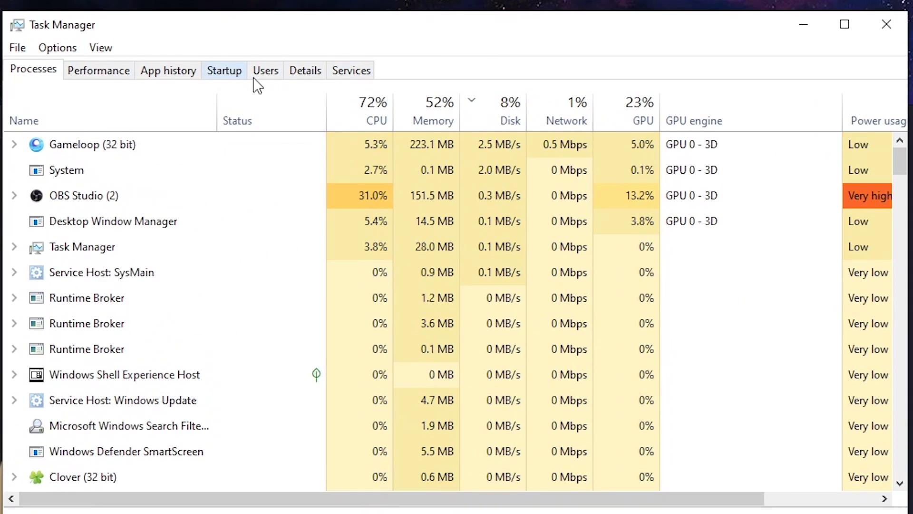
pyautogui.click(454, 52)
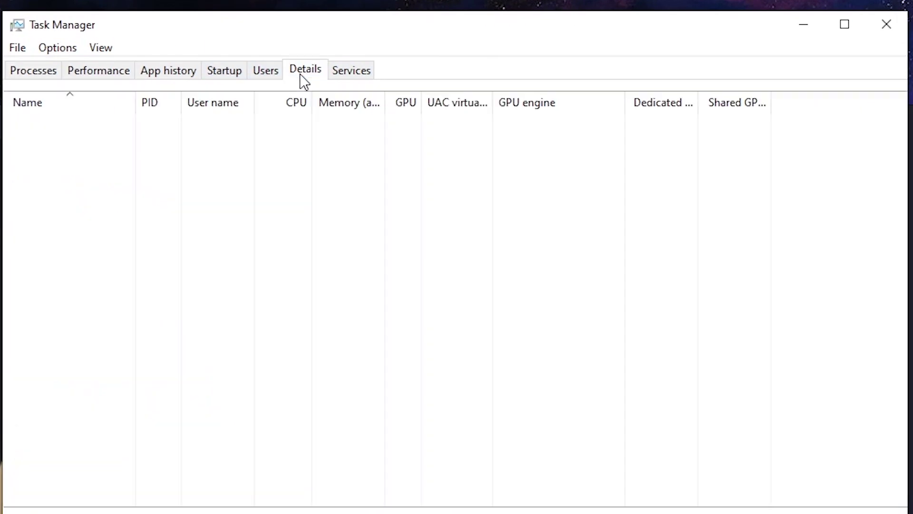
pyautogui.scroll(-4, 94, 215)
pyautogui.scroll(4, 94, 215)
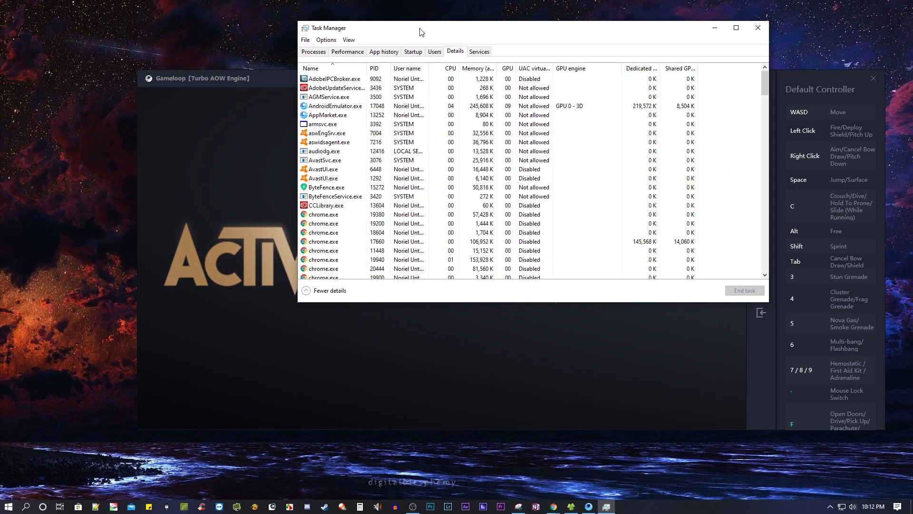
# Step: Bring up the Set priority options for the AndroidEmulator.exe process
pyautogui.moveTo(420, 32); pyautogui.dragTo(354, 128)
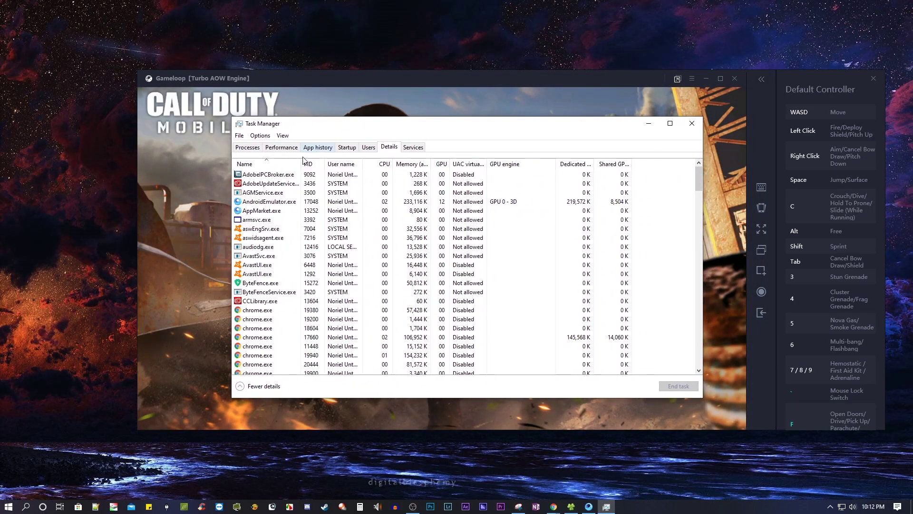
pyautogui.click(273, 202)
pyautogui.rightClick(273, 203)
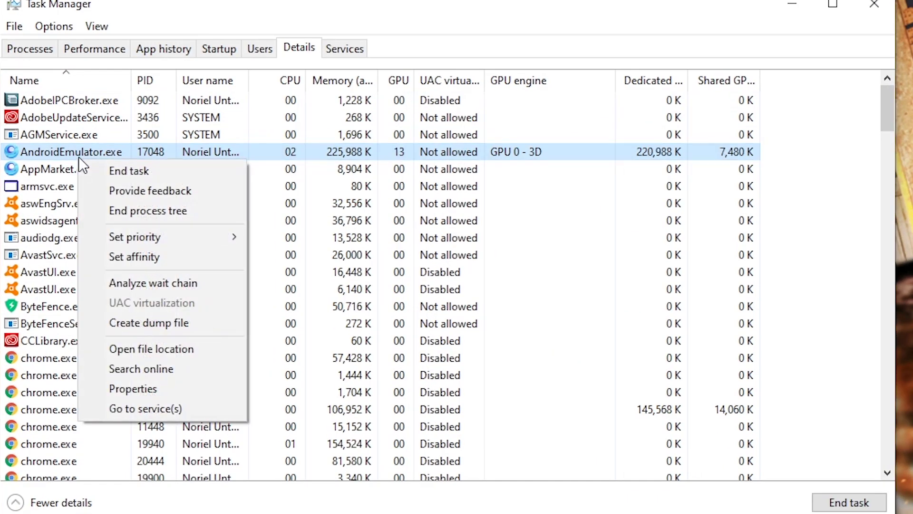
pyautogui.moveTo(146, 236)
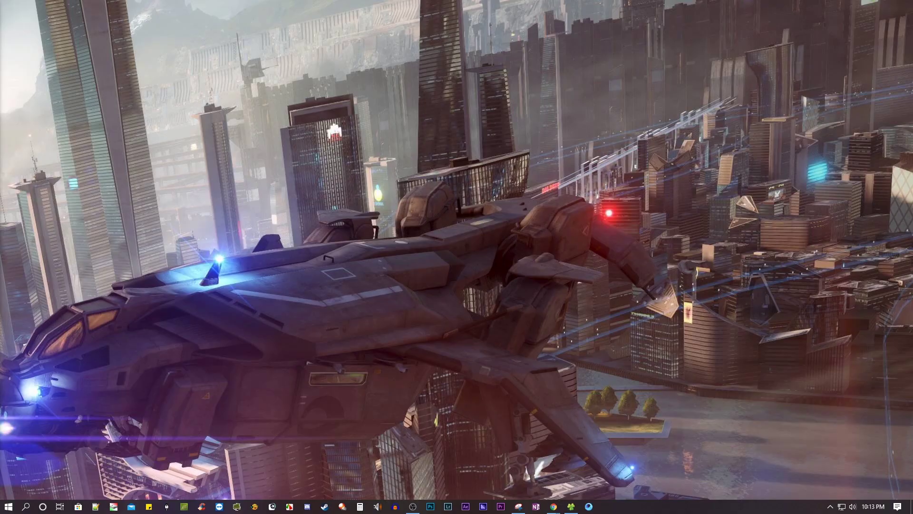
# Step: Search Start for 'graphics settings' and open the Graphics settings page
pyautogui.click(10, 506)
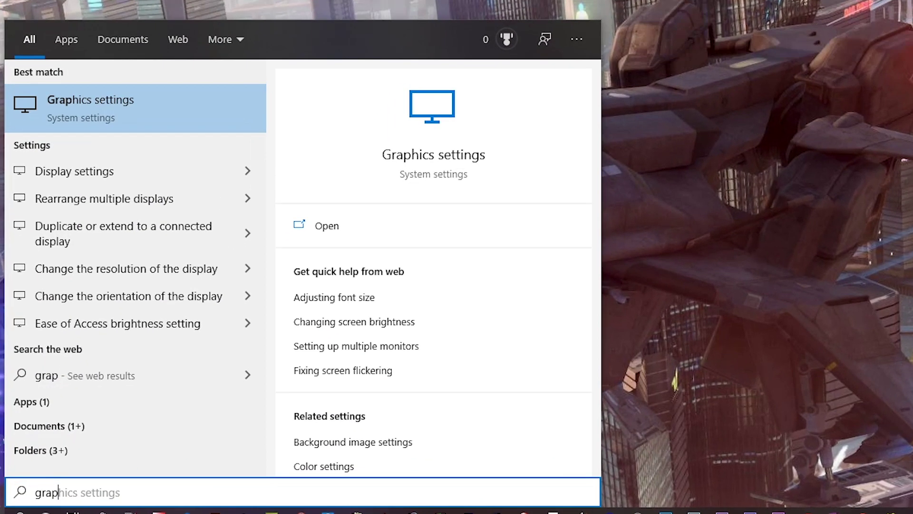
pyautogui.press('Return')
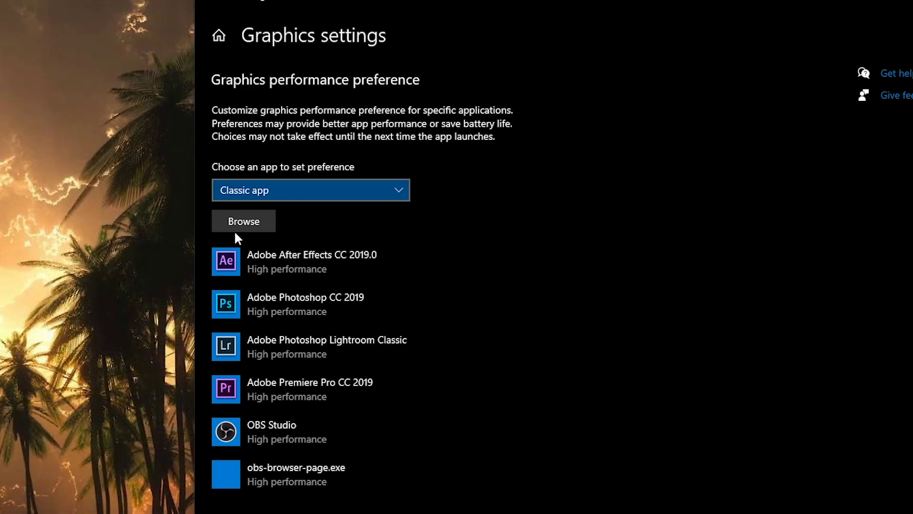
# Step: Add D:\program files\txgameassistant\ui\AndroidEmulator.exe as a Classic app to the graphics preference list
pyautogui.click(296, 191)
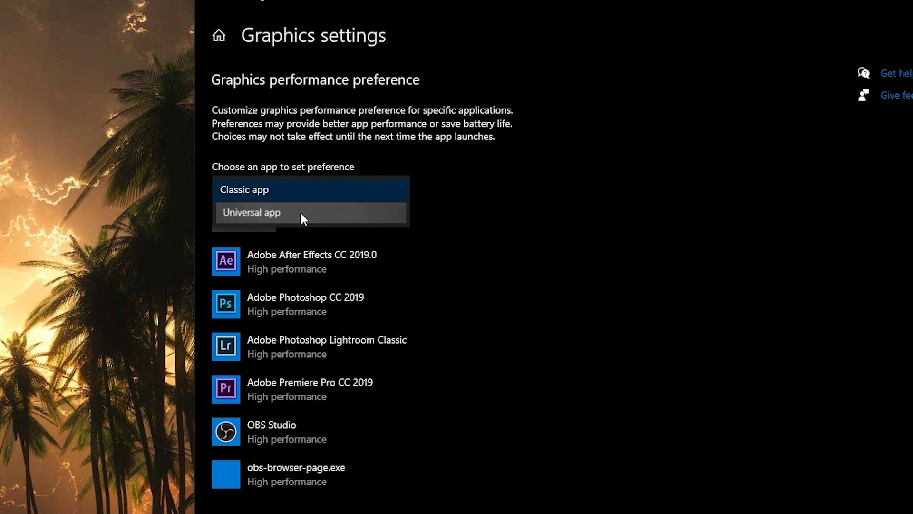
pyautogui.click(473, 179)
pyautogui.click(242, 222)
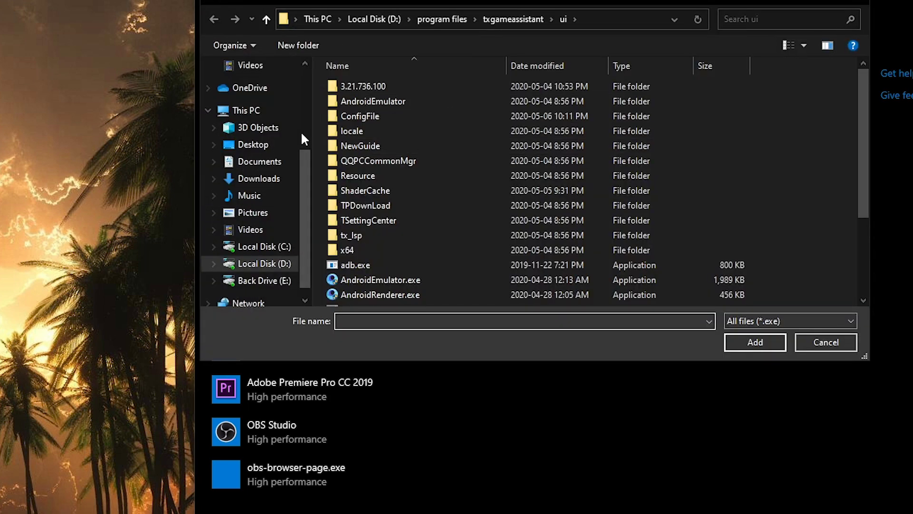
pyautogui.moveTo(530, 1); pyautogui.dragTo(629, 107)
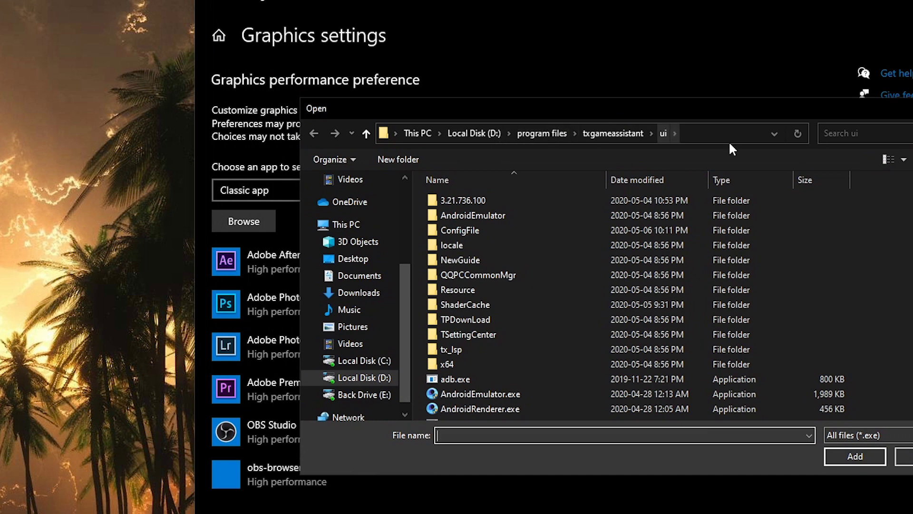
pyautogui.moveTo(314, 108); pyautogui.dragTo(59, 108)
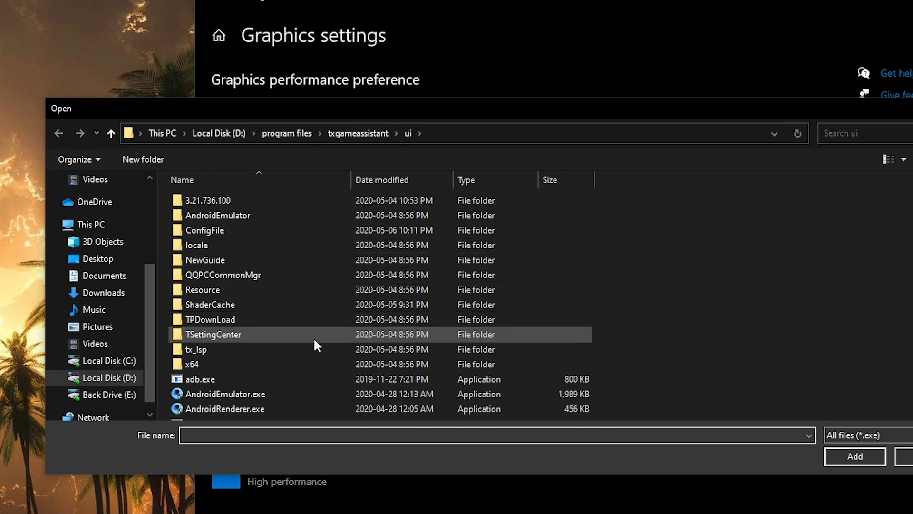
pyautogui.scroll(-3, 313, 338)
pyautogui.click(269, 281)
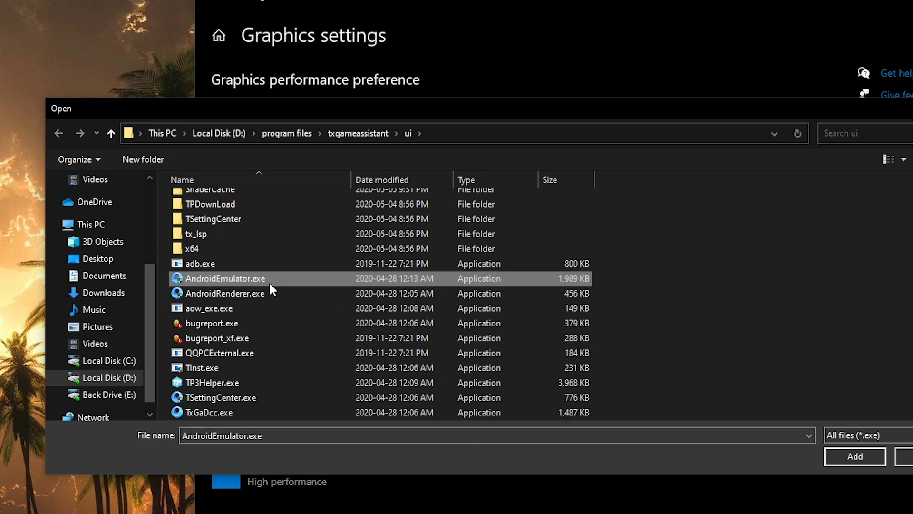
pyautogui.click(860, 455)
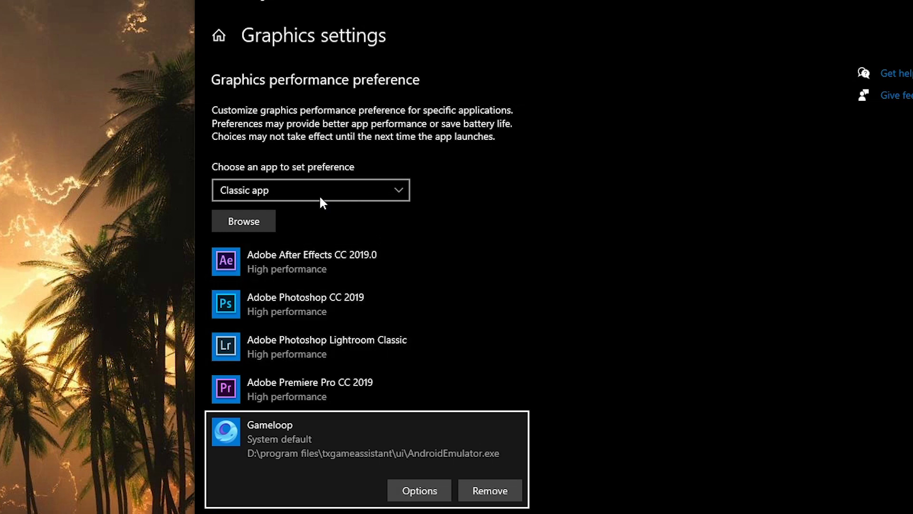
# Step: Add AndroidRenderer.exe to the graphics preference list
pyautogui.click(251, 227)
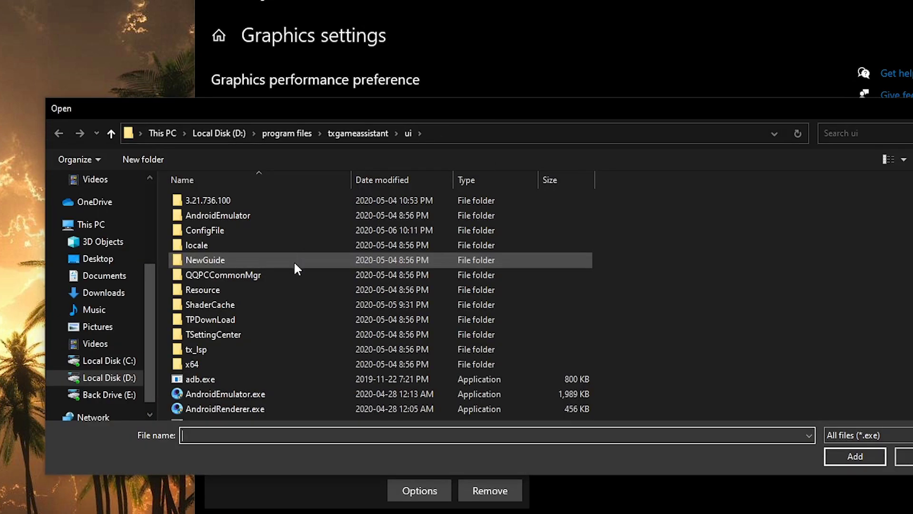
pyautogui.scroll(-3, 266, 333)
pyautogui.click(267, 295)
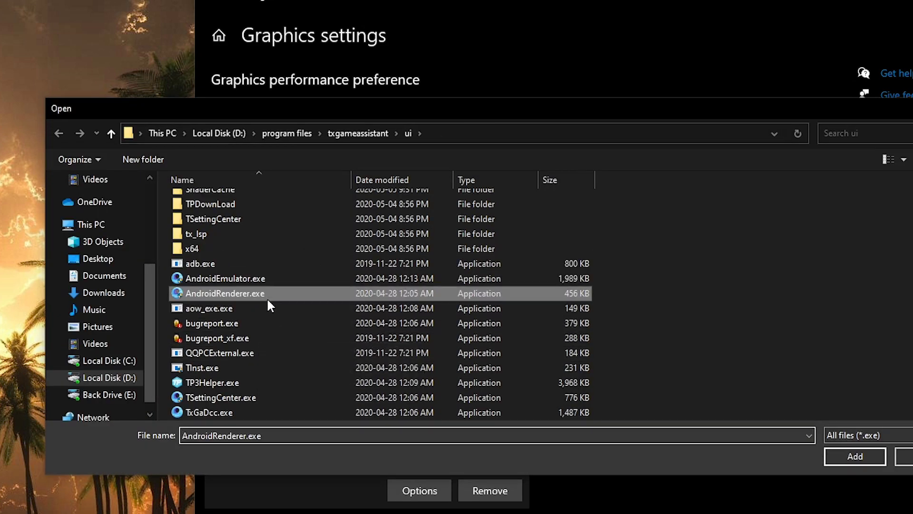
pyautogui.doubleClick(267, 293)
pyautogui.scroll(-2, 476, 404)
# Step: Set Gameloop's graphics preference to High performance and save it
pyautogui.click(355, 366)
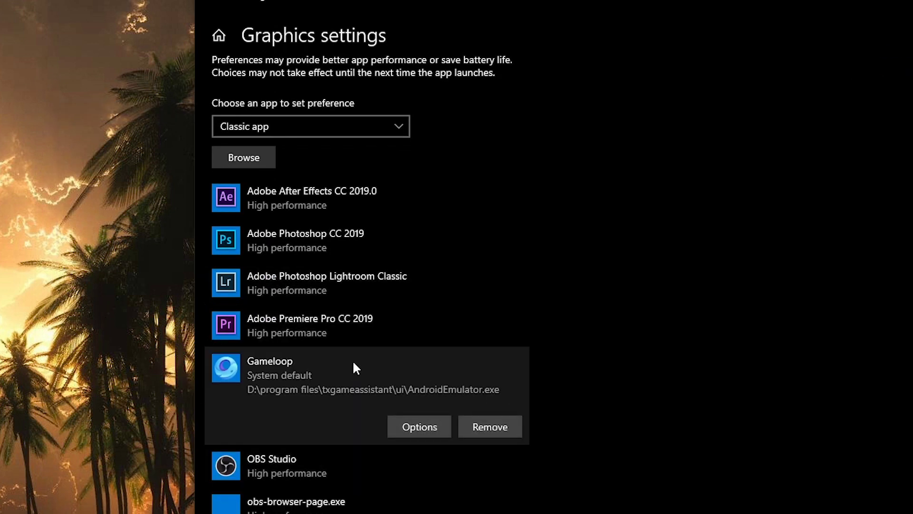
pyautogui.click(415, 421)
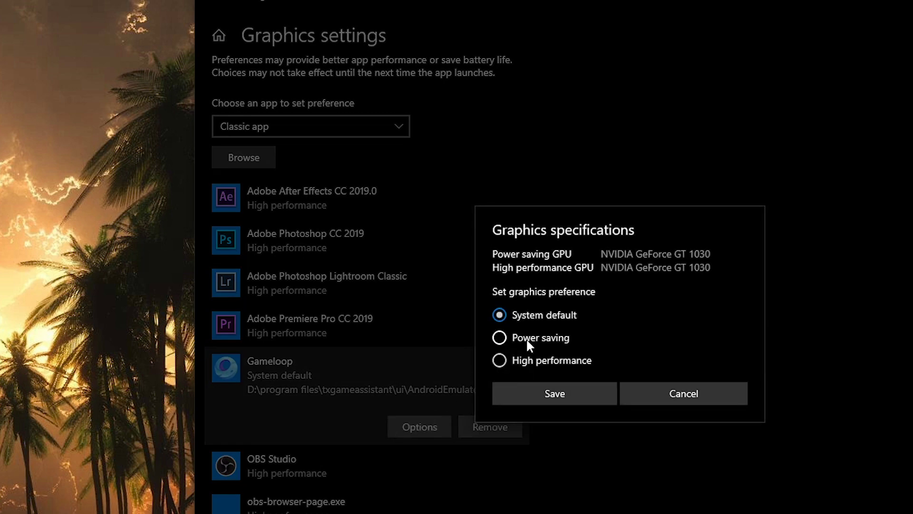
pyautogui.click(552, 333)
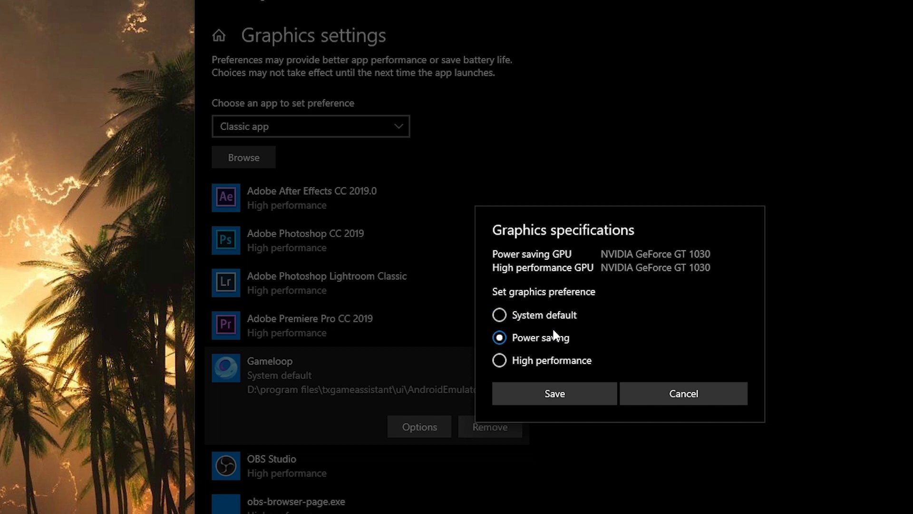
pyautogui.click(548, 367)
pyautogui.click(582, 389)
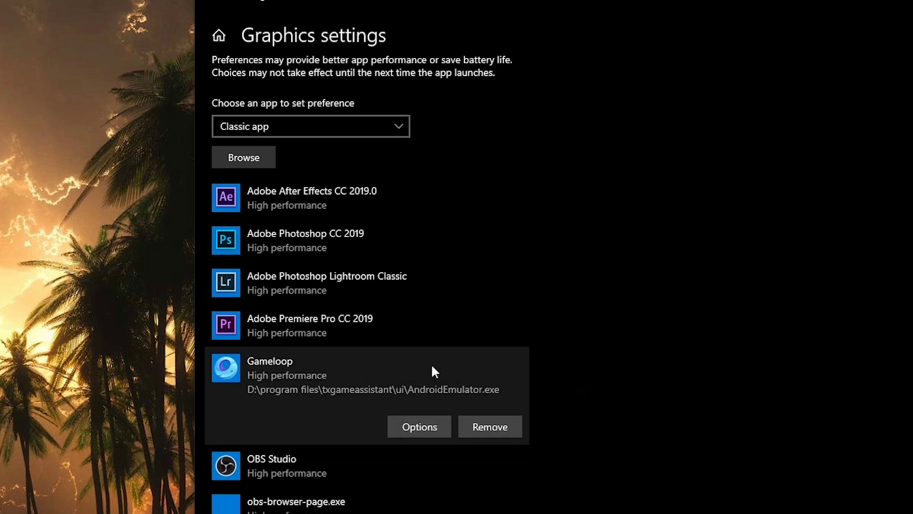
# Step: Set 腾讯手游助手 to High performance, save, and close Settings
pyautogui.click(392, 476)
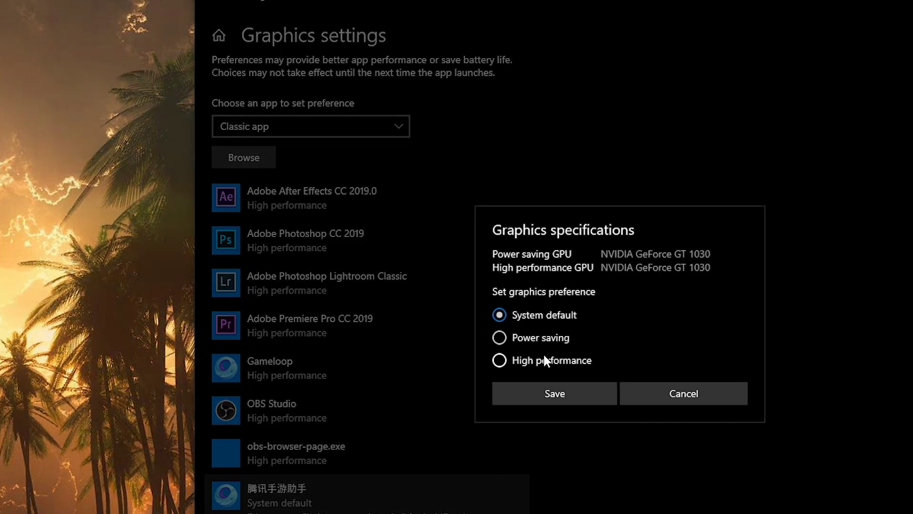
pyautogui.click(528, 357)
pyautogui.click(548, 388)
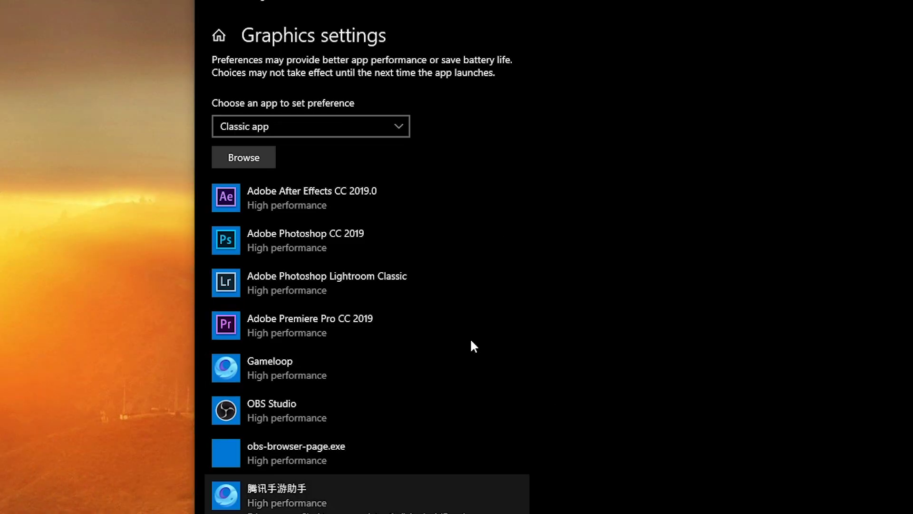
pyautogui.click(888, 17)
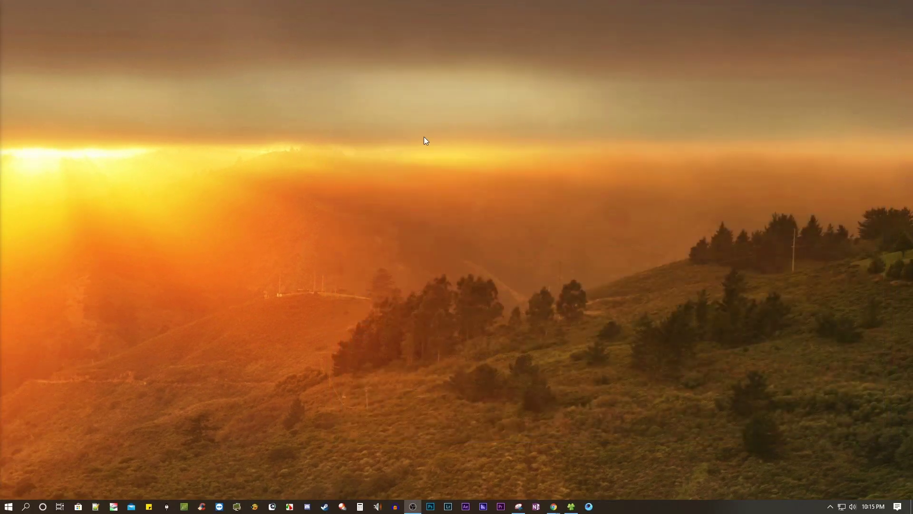
# Step: Refresh the desktop, confirm Call of Duty's update notes to reach the lobby, and open the game's Settings
pyautogui.rightClick(424, 136)
pyautogui.click(434, 163)
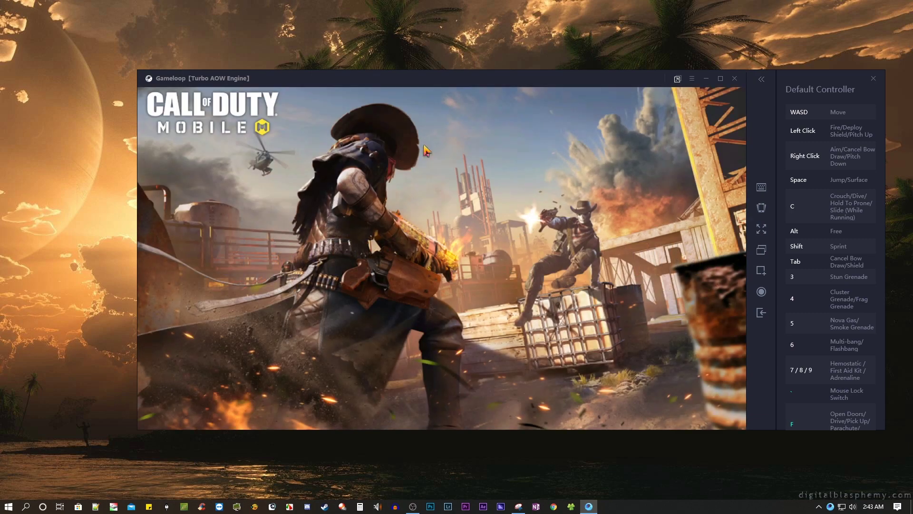
pyautogui.click(762, 229)
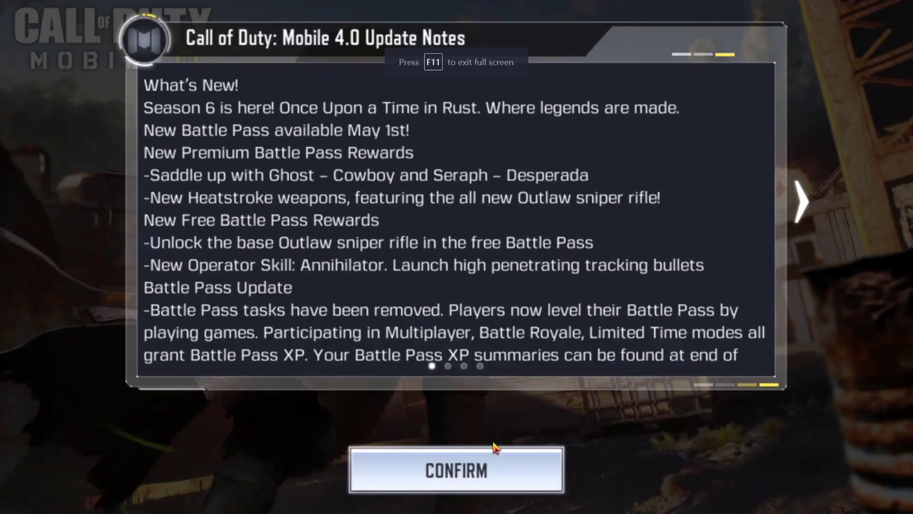
pyautogui.click(496, 468)
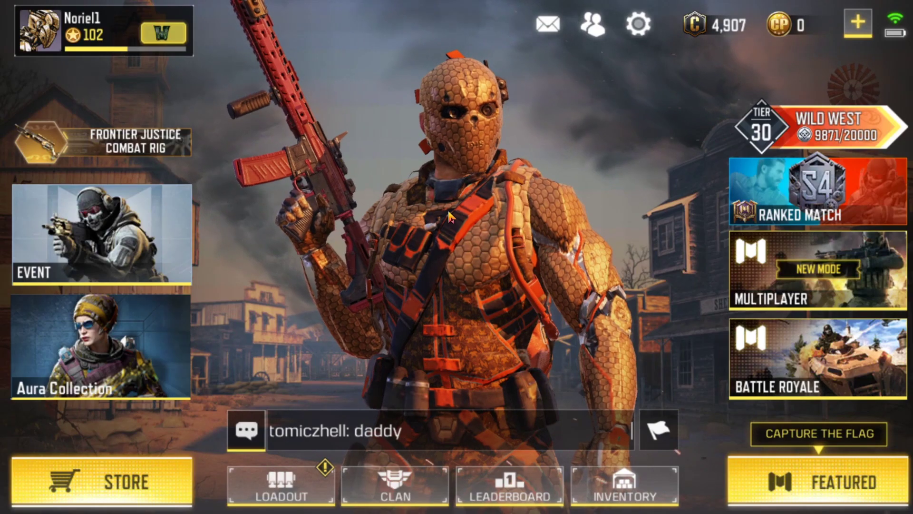
pyautogui.click(643, 29)
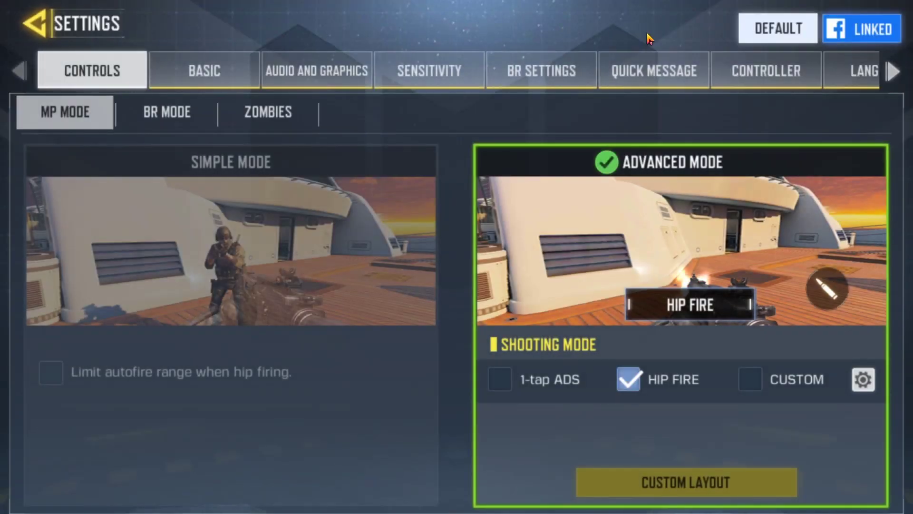
# Step: In the Audio and Graphics settings, choose Low graphic quality and Max frame rate, and switch off Depth of Field
pyautogui.click(347, 76)
pyautogui.moveTo(325, 351); pyautogui.dragTo(394, 347)
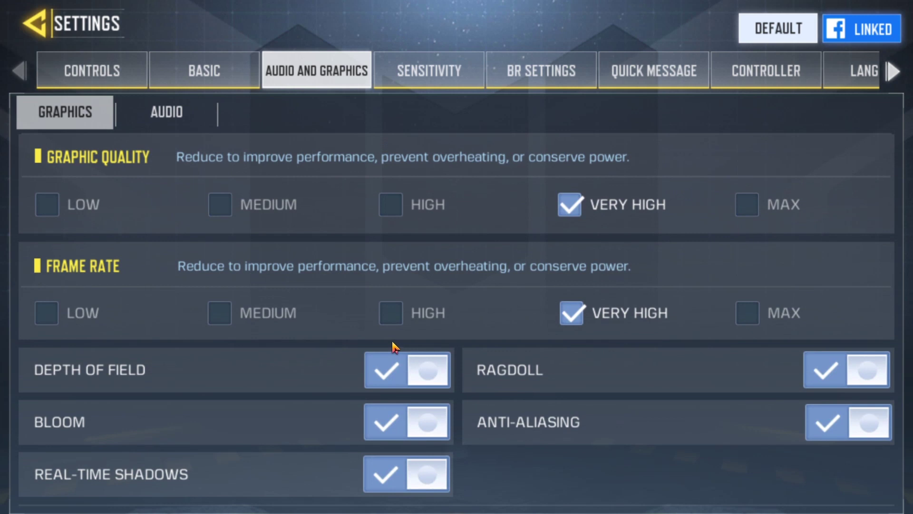
pyautogui.click(52, 200)
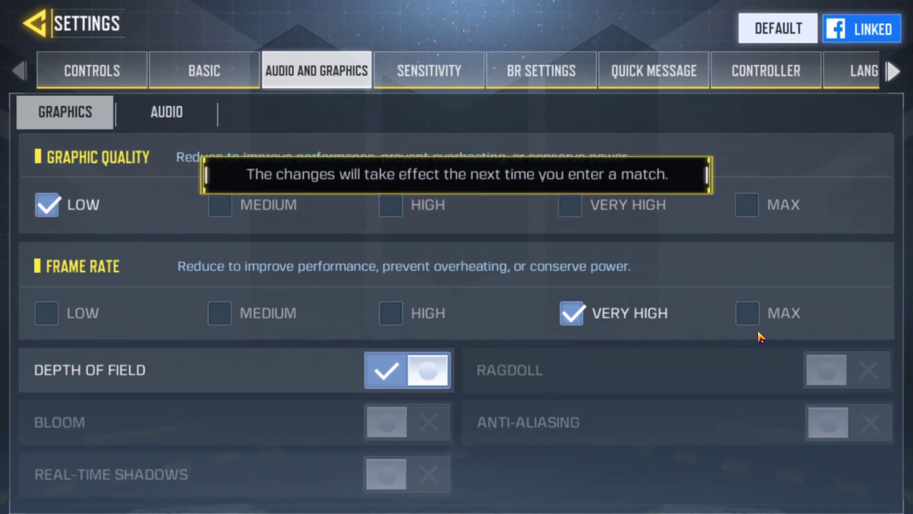
pyautogui.click(747, 314)
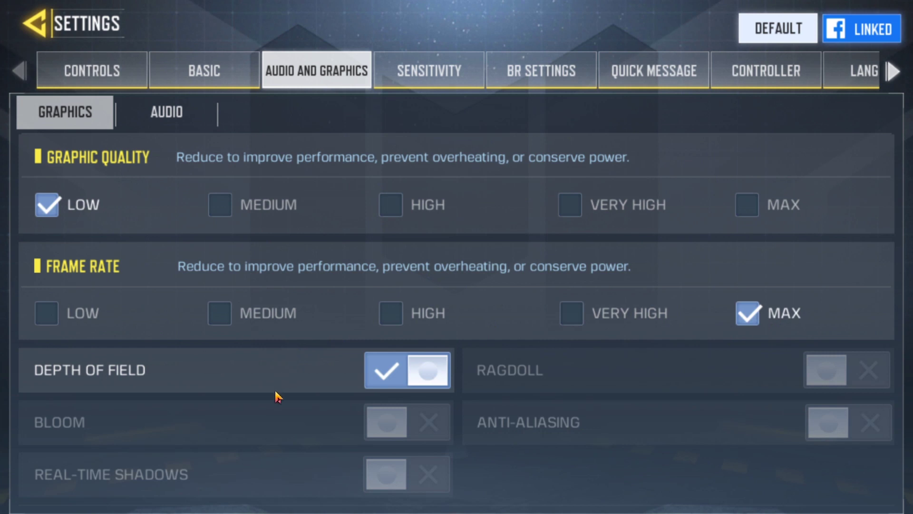
pyautogui.click(378, 379)
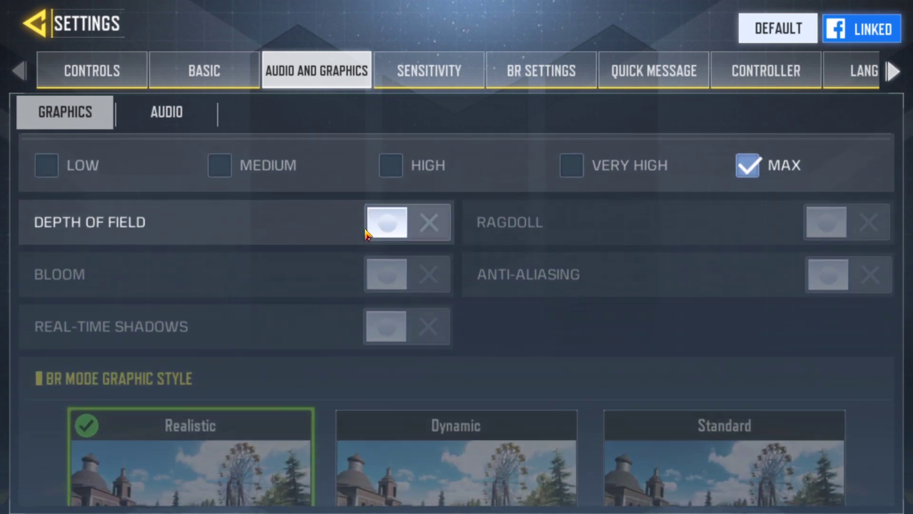